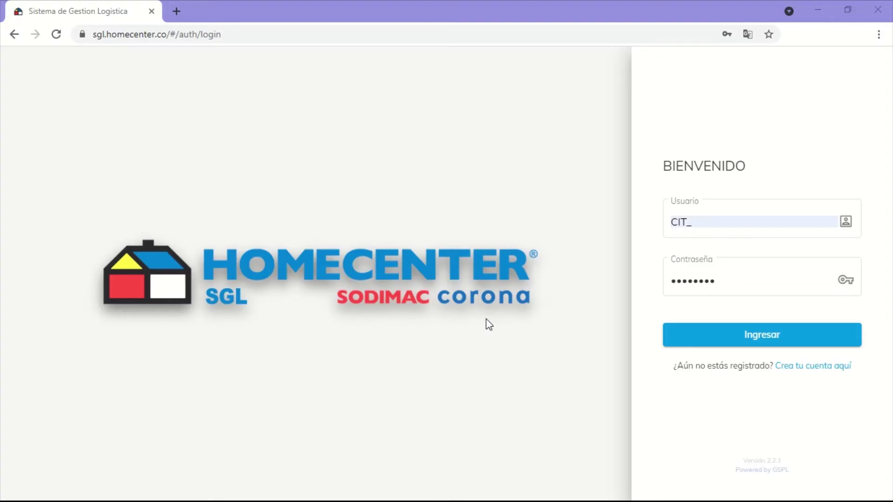
Step: Log in with the prefilled credentials and open the Portafolio application under Aplicaciones Comerciales
click(678, 337)
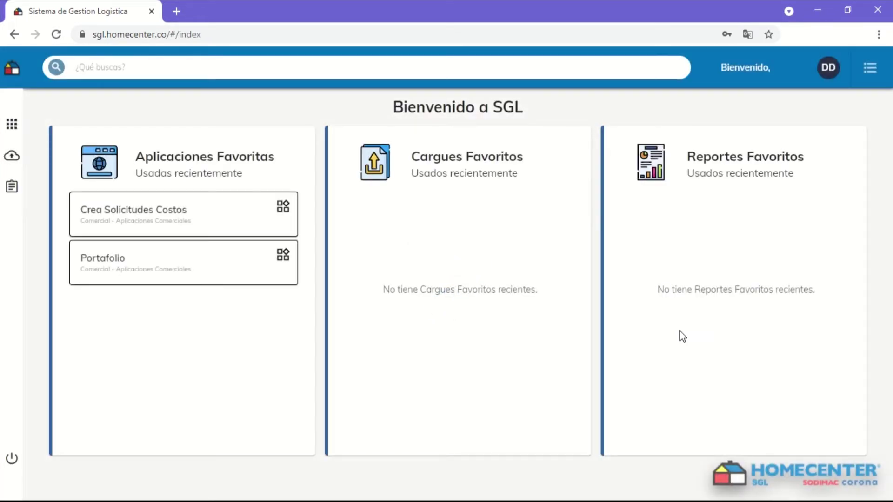
mouse_move(4, 77)
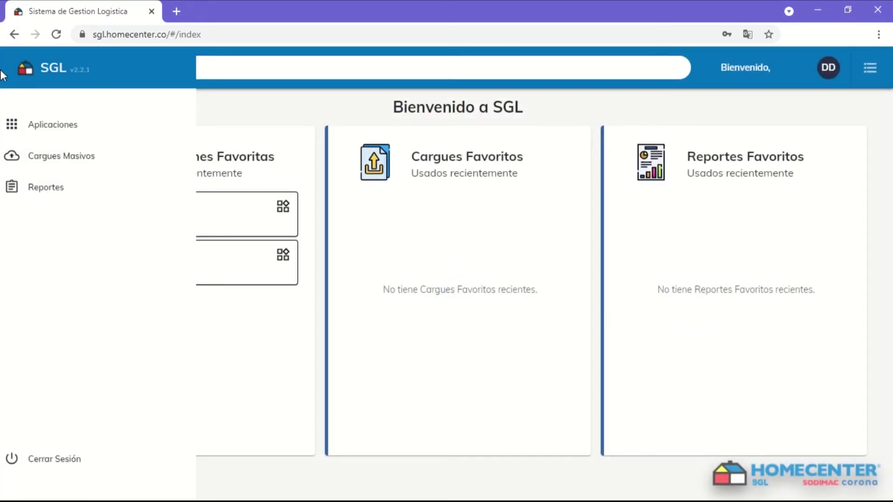
click(52, 133)
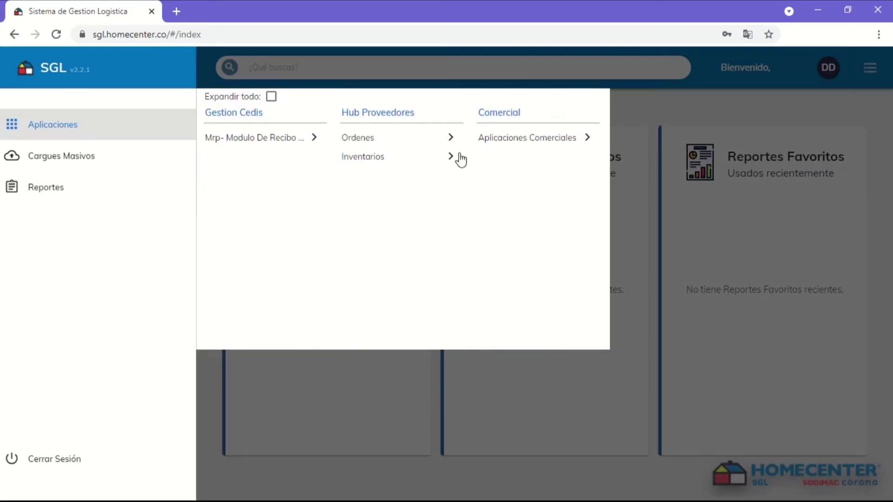
click(542, 140)
click(505, 156)
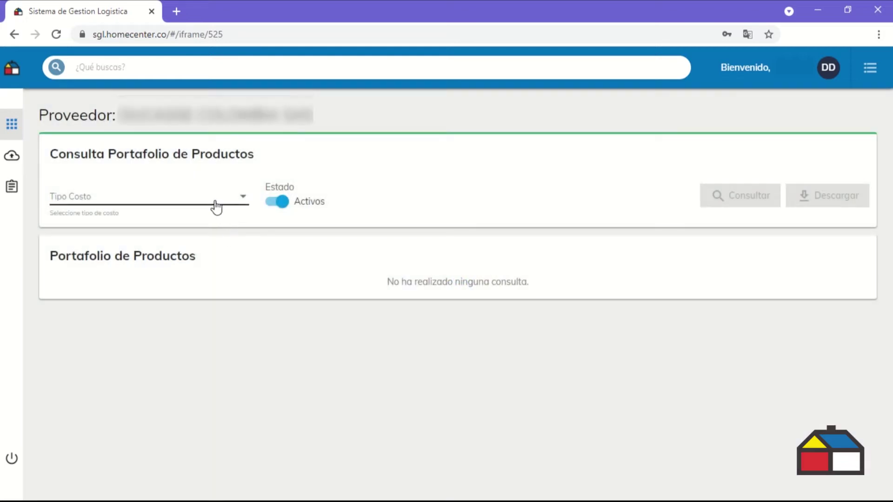
Step: Query the product portfolio for cost type Costo Vpc Cadena with status Todos and download the results
click(215, 205)
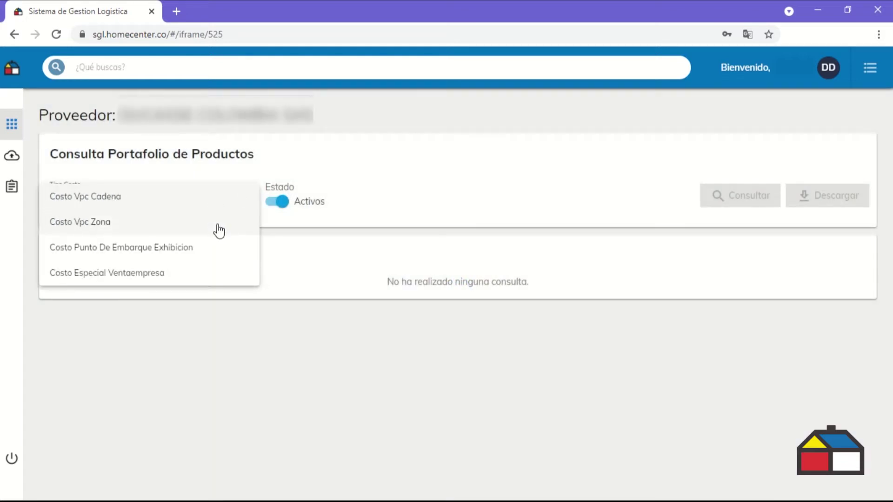
click(170, 203)
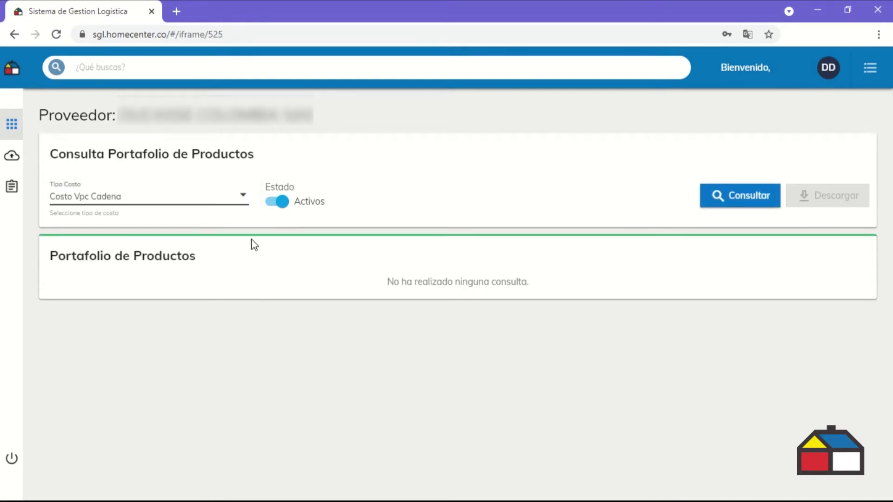
click(289, 203)
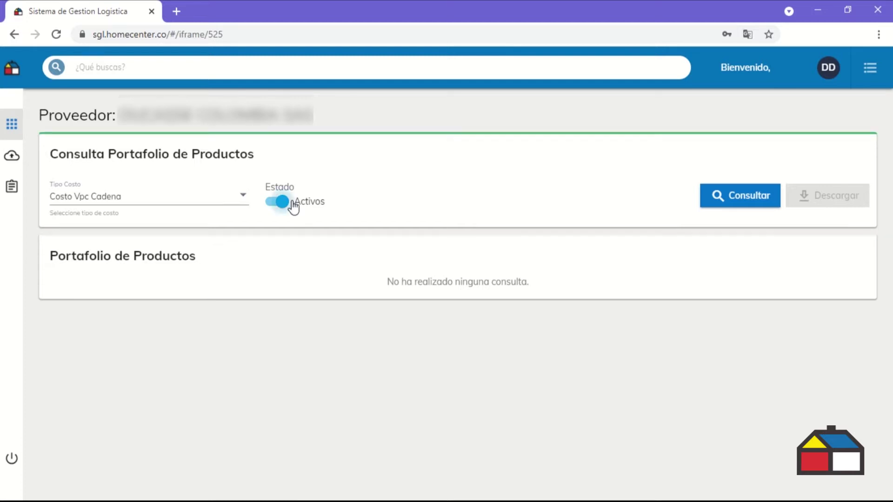
click(717, 204)
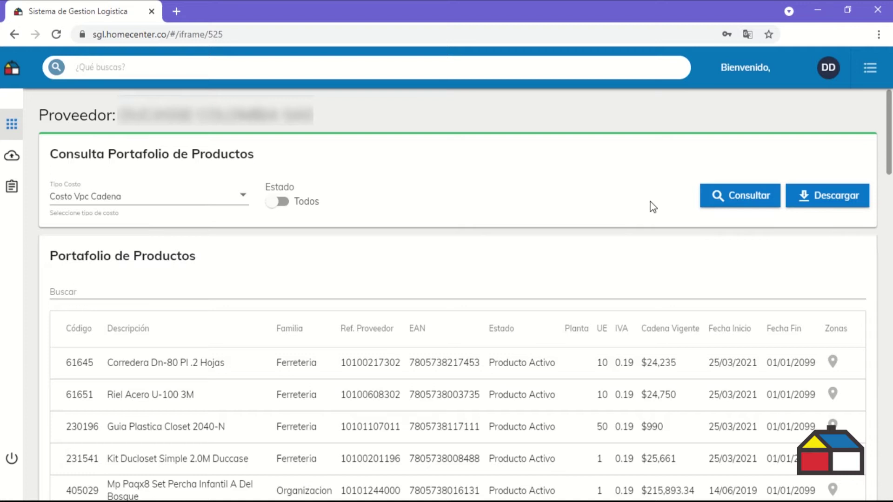
click(817, 206)
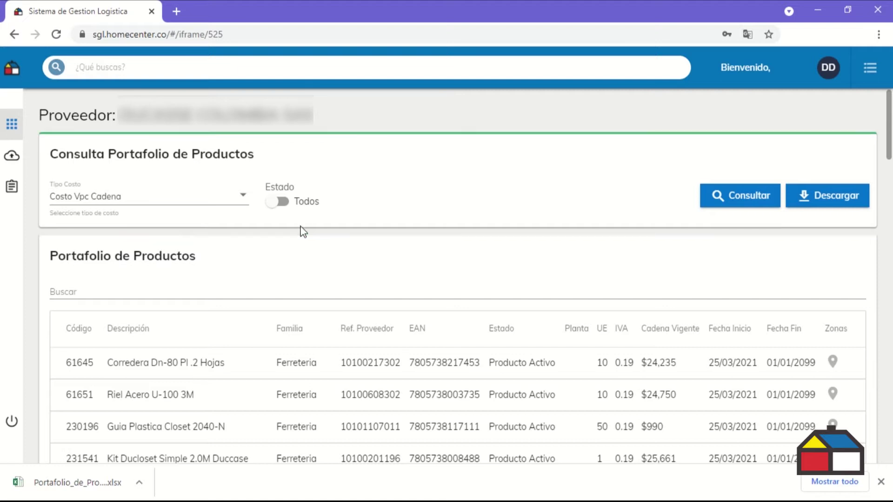
Step: Query the product portfolio for cost type Costo Vpc Zona
click(213, 201)
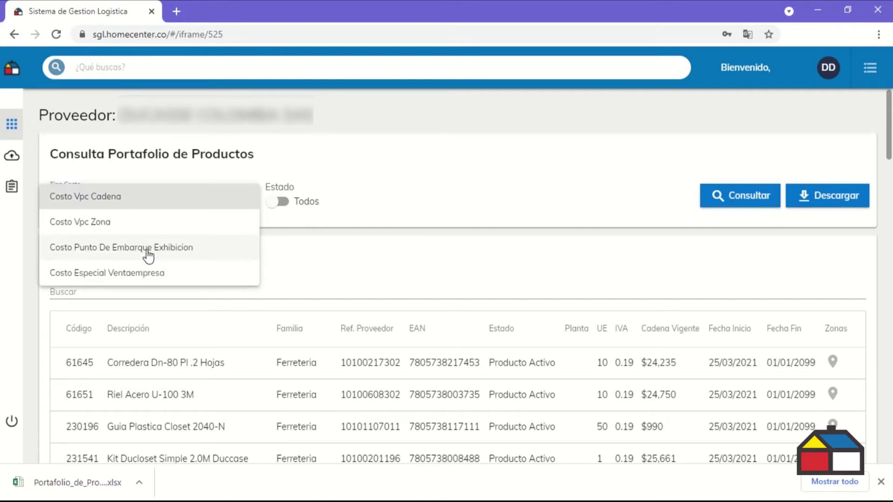
click(131, 231)
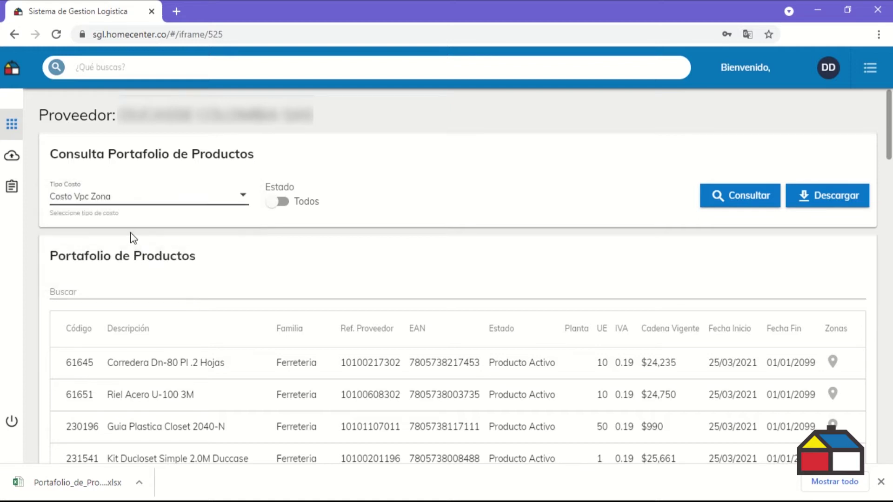
click(707, 201)
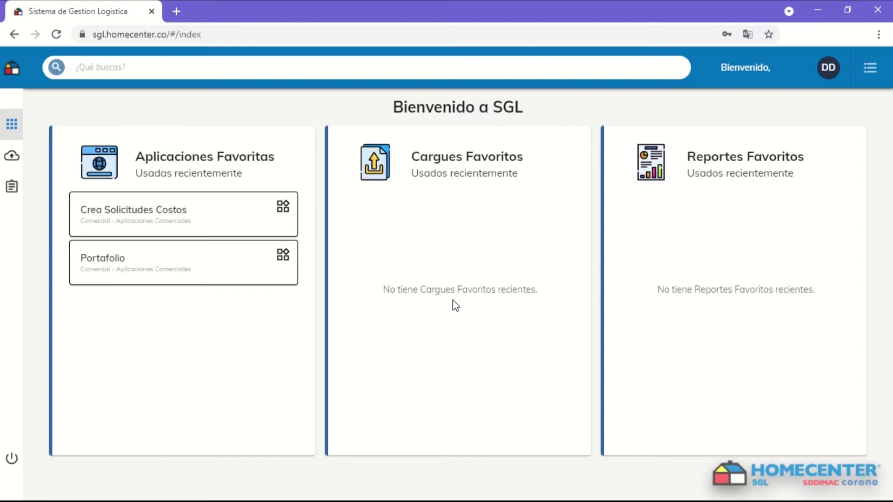
Step: Open the Crea Solicitudes Costos application under Aplicaciones Comerciales and start a new request
mouse_move(14, 135)
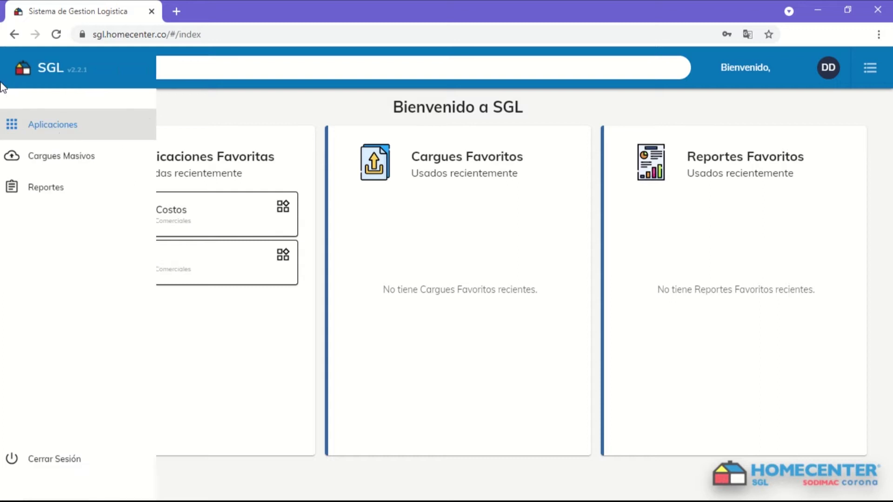
click(60, 137)
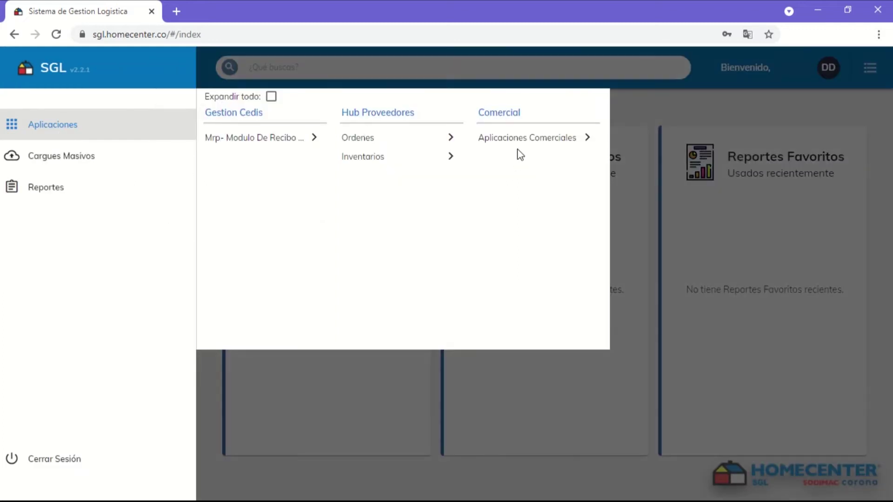
click(519, 148)
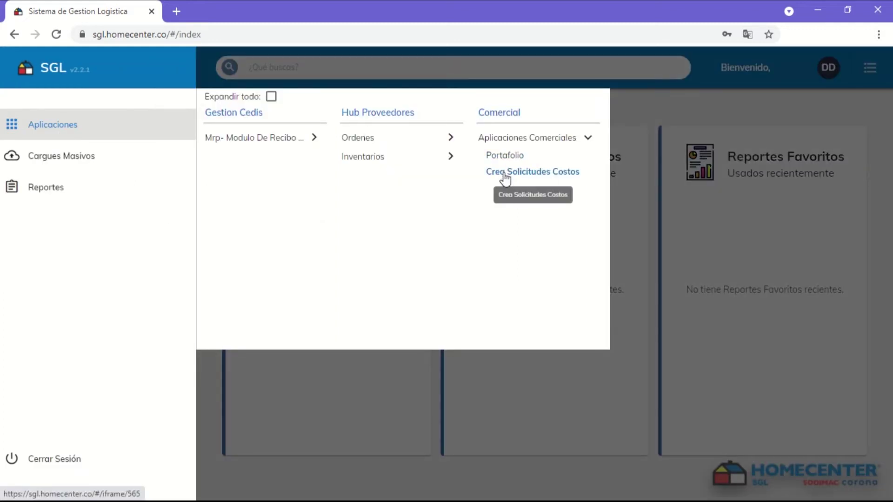
click(504, 175)
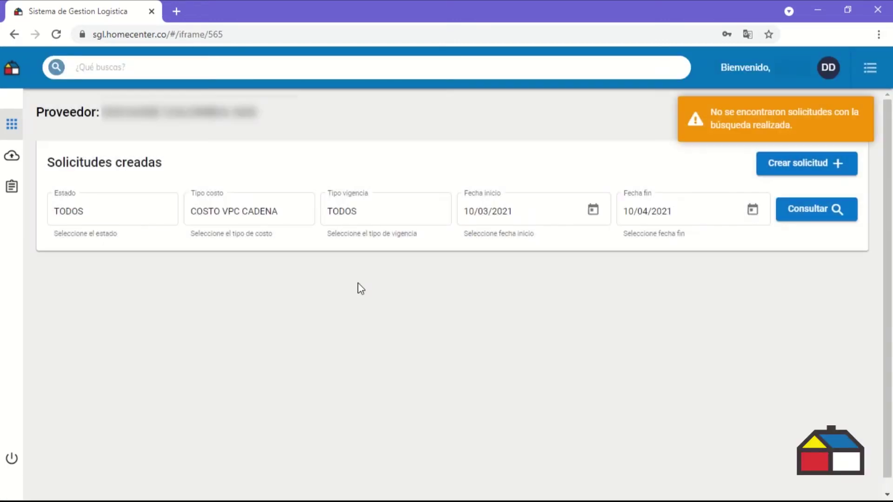
click(790, 176)
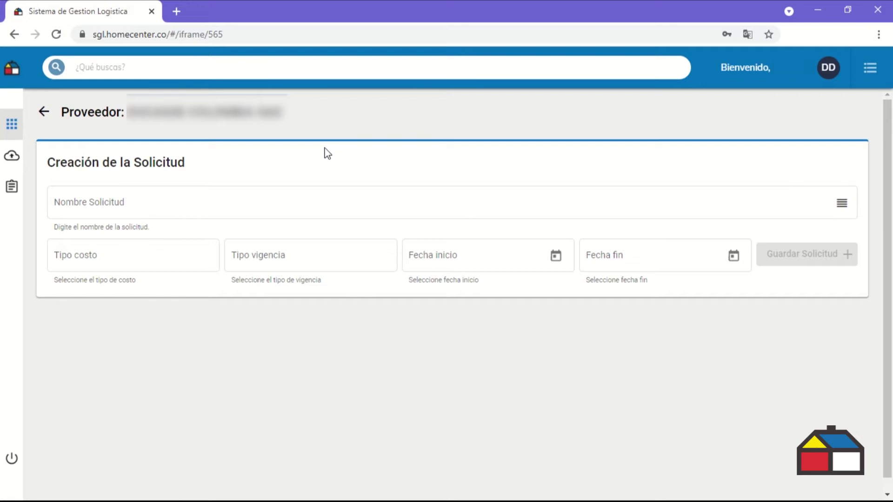
Step: Name the request "Alza - prueba costos" and set its cost type to Costo Vpc Cadena
click(184, 206)
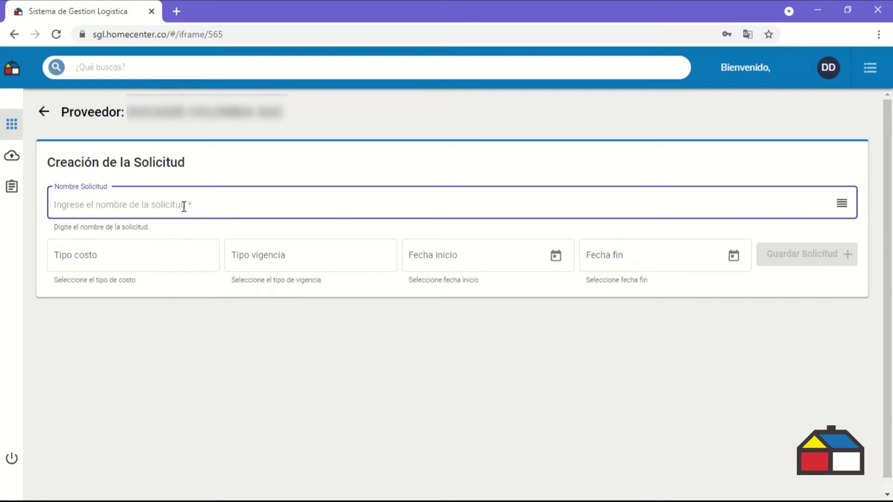
text(Alza )
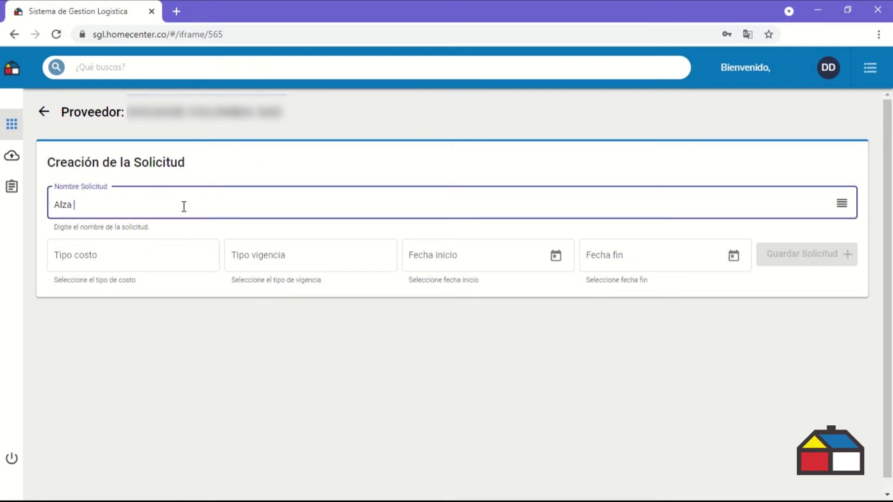
text(- prueba costos)
click(126, 270)
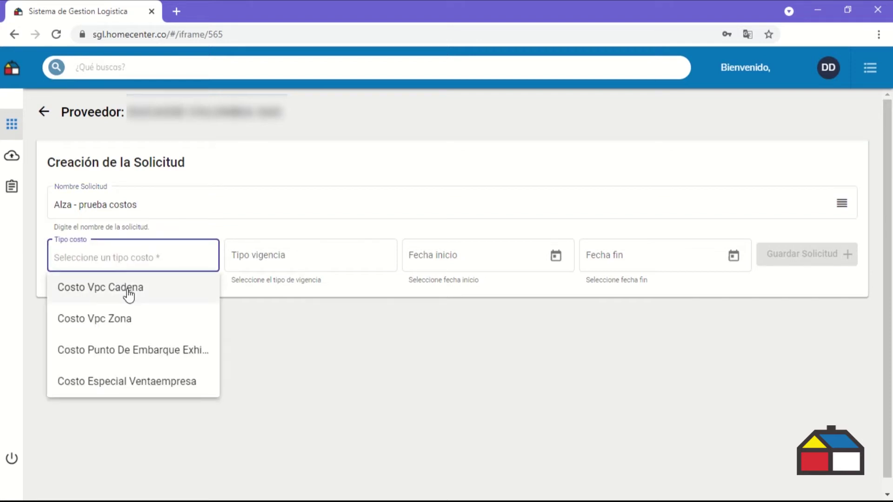
click(128, 292)
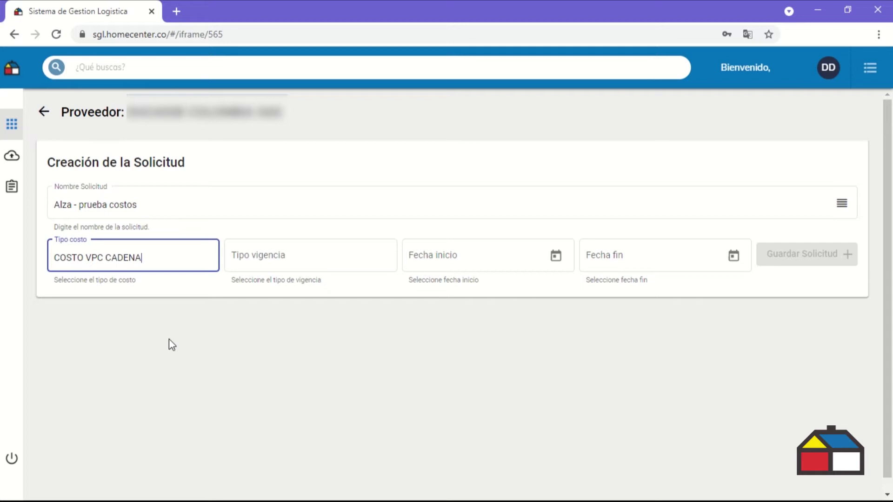
Step: Set the validity type to Regular and the start date to 12/05/2021, and save the request
click(305, 259)
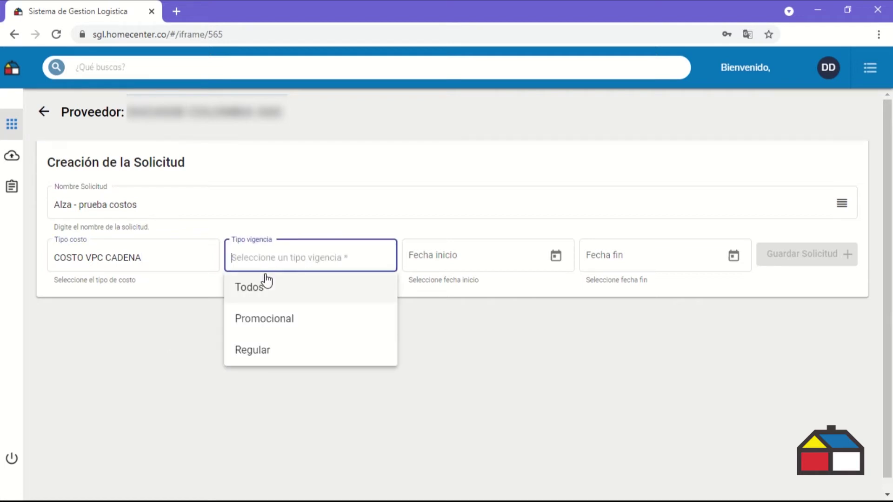
click(281, 348)
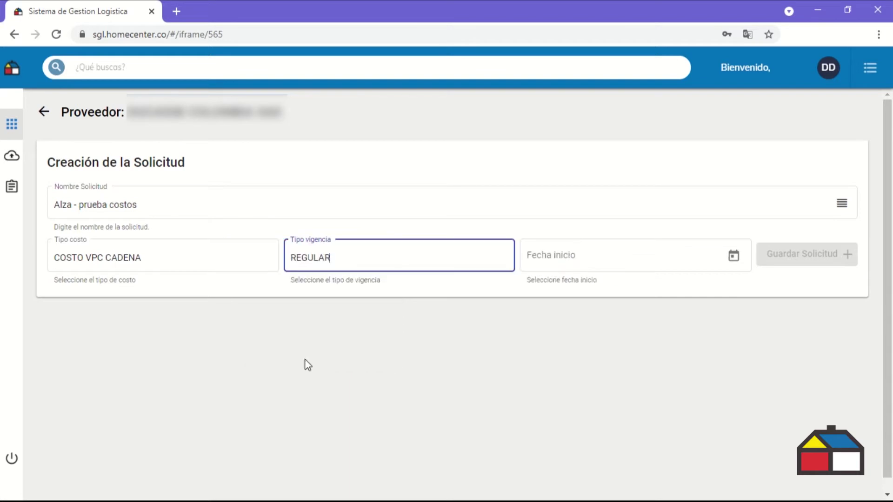
click(733, 259)
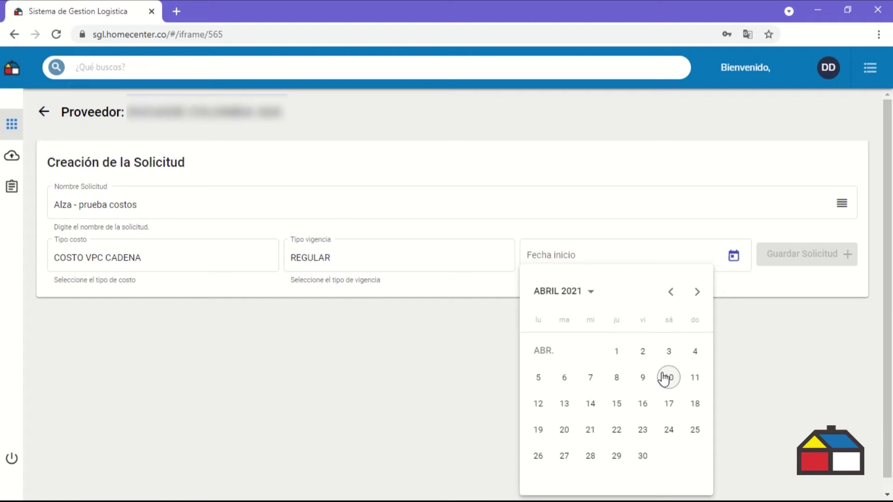
click(697, 292)
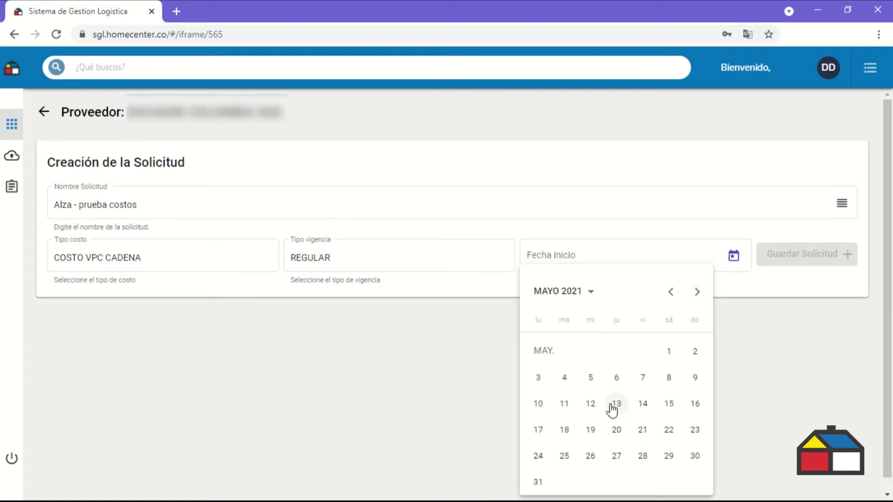
click(591, 407)
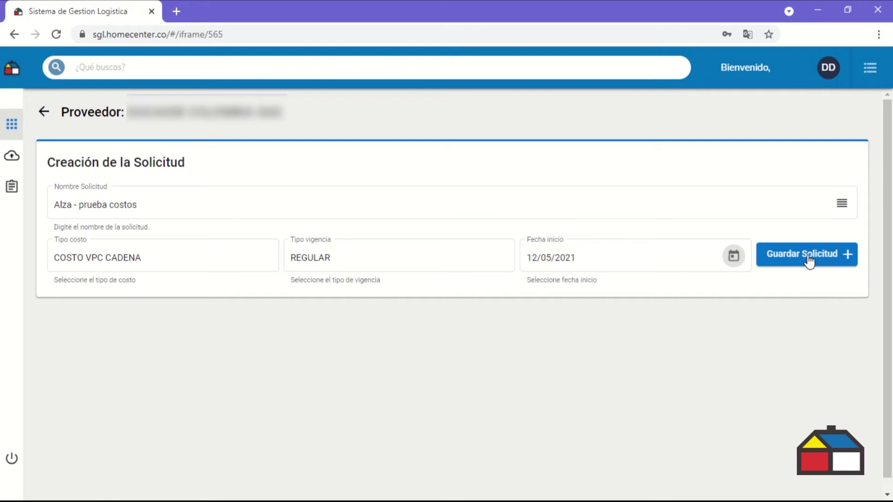
click(808, 257)
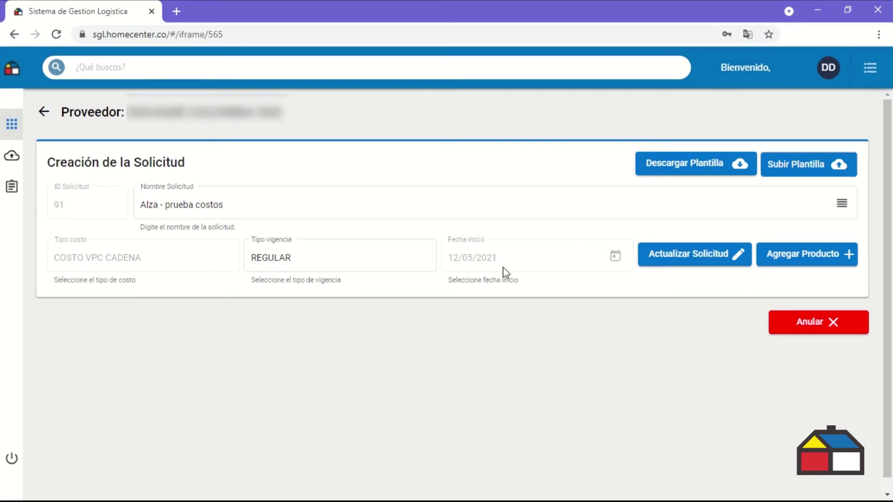
Step: Start adding a product to the request and select SKU 405037 - Mp Paqx12 Percha Nube Rosada
click(785, 260)
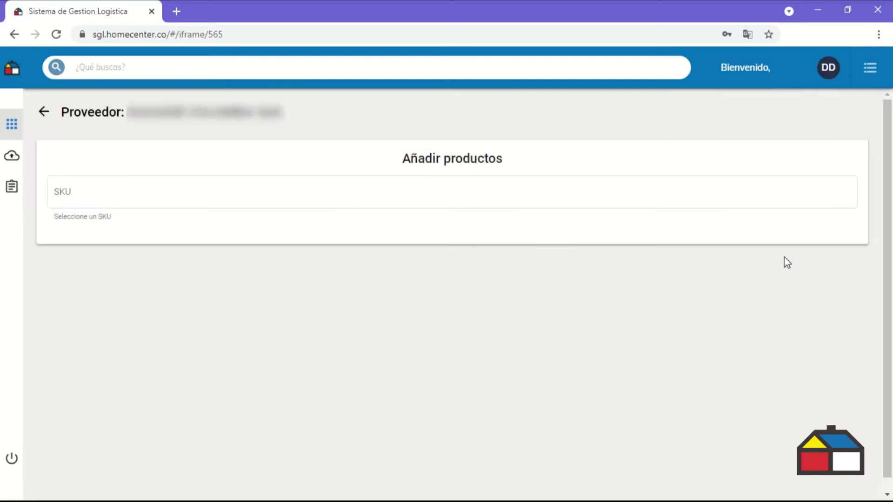
click(389, 192)
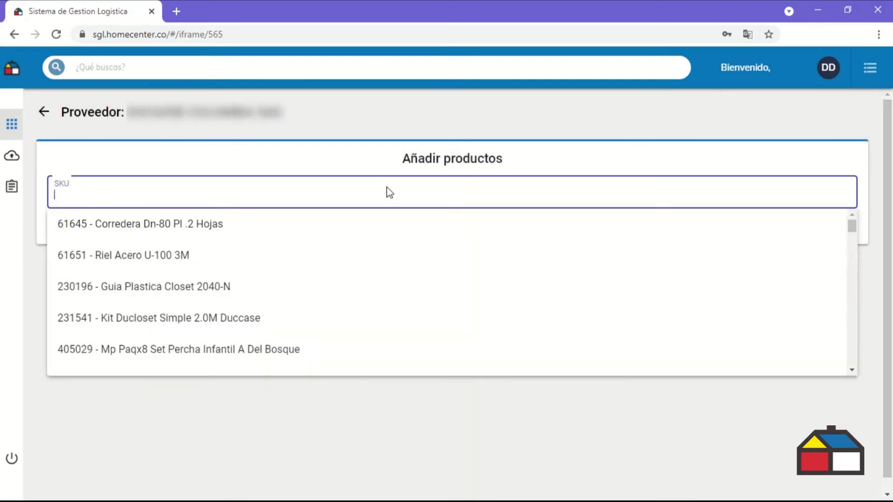
text(405)
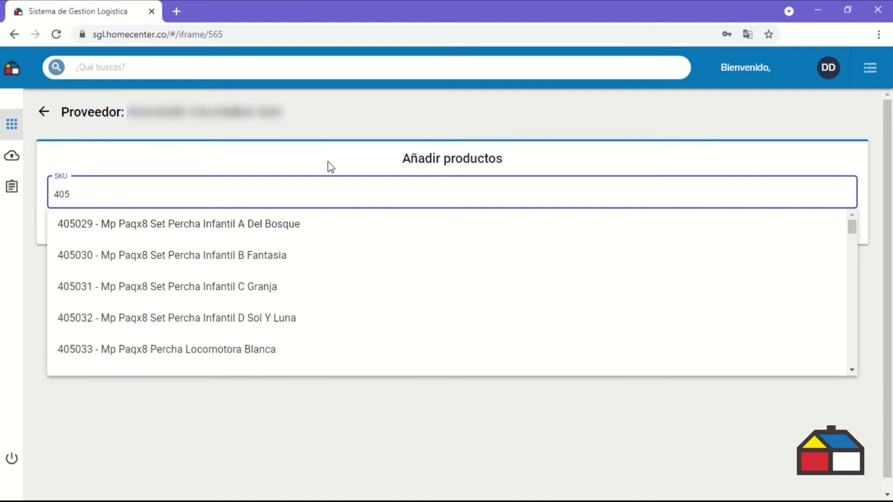
text(0)
text(37)
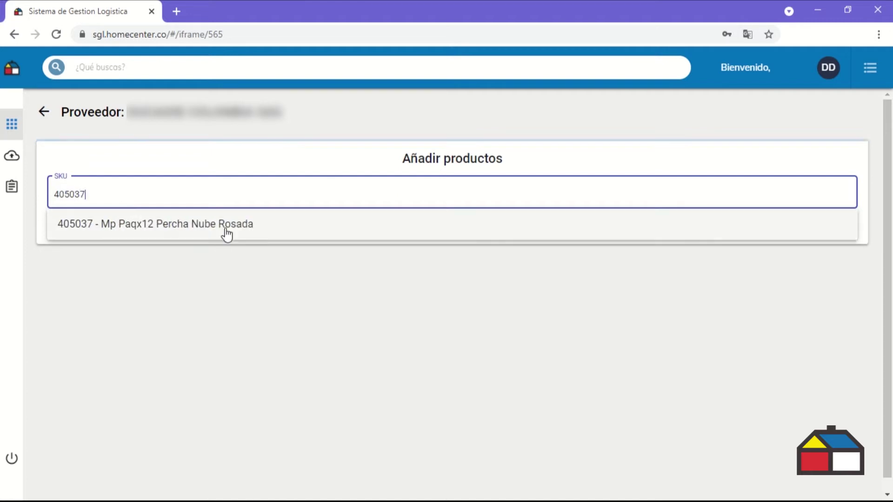
click(227, 232)
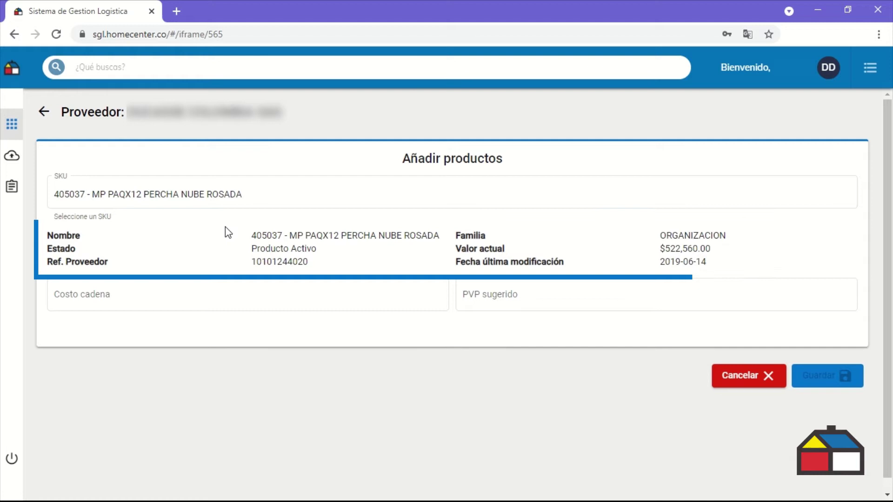
Step: Set the product's Costo cadena to 570600 and PVP sugerido to 602700, and save the product
click(205, 295)
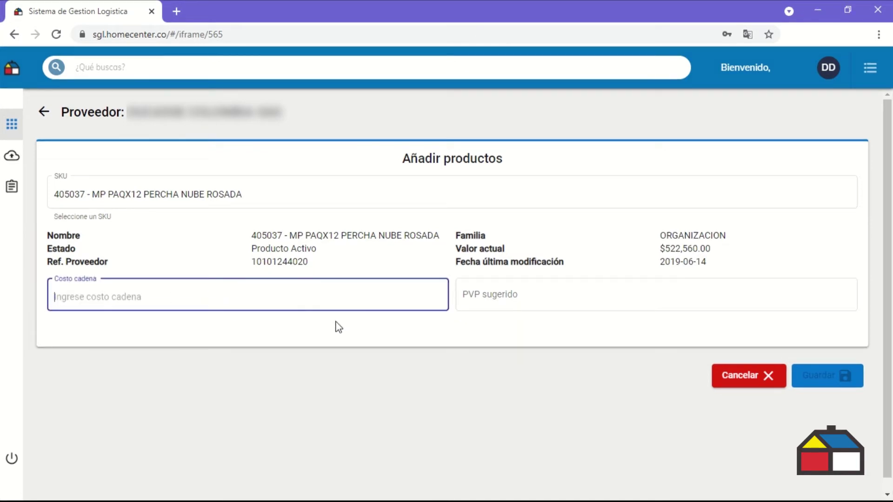
text(570600)
click(514, 296)
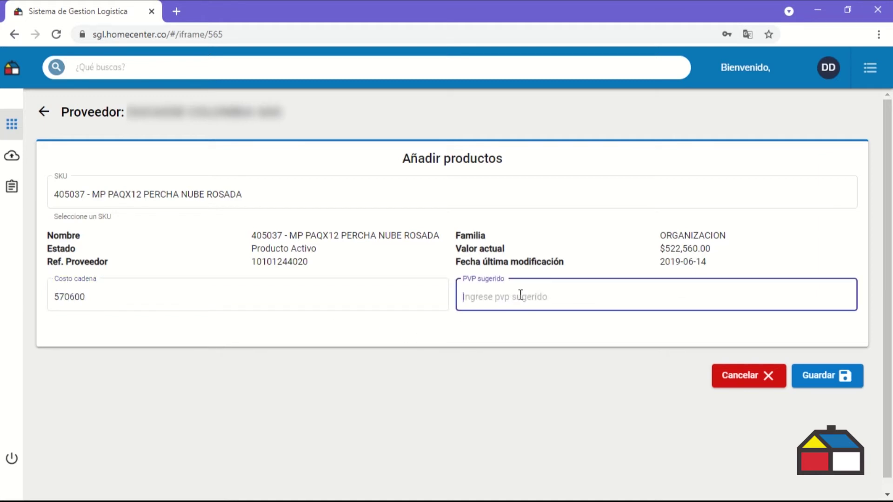
text(60)
text(700)
click(841, 378)
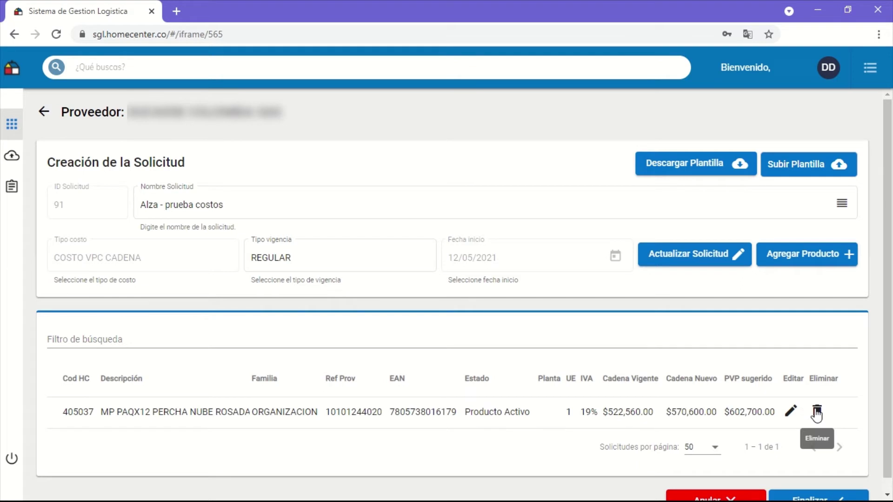
Step: Finalize the Alza - prueba costos request and reopen the Crea Solicitudes Costos application under Aplicaciones Comerciales
scroll(723, 355, down, 1)
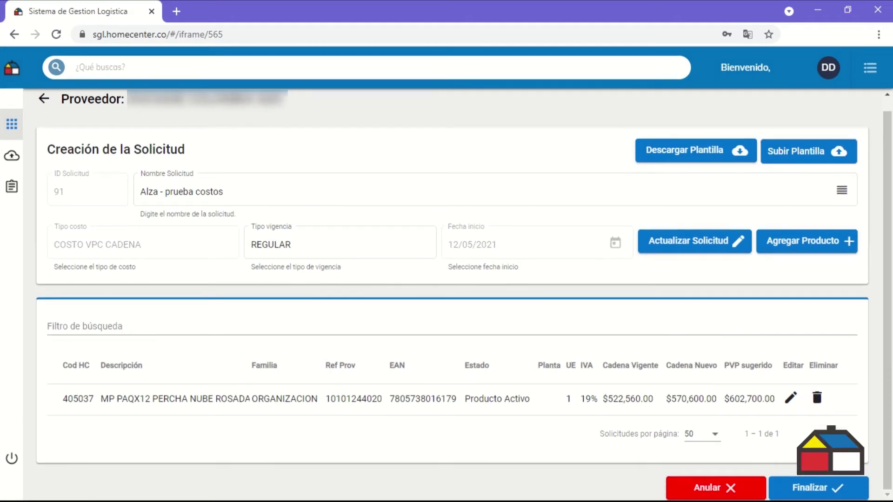
click(794, 484)
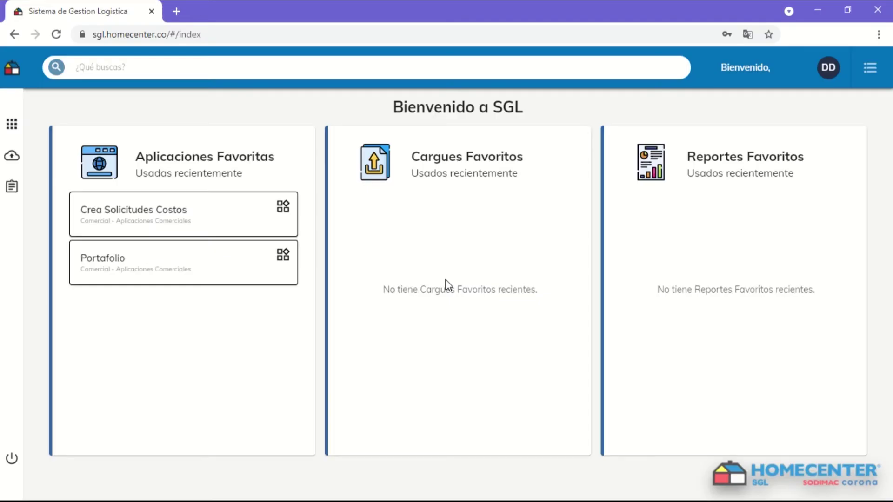
mouse_move(23, 115)
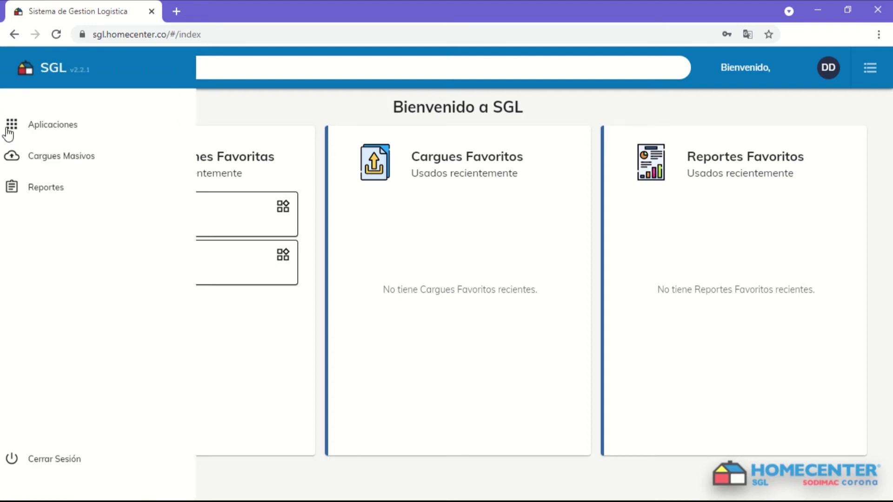
click(9, 134)
click(526, 147)
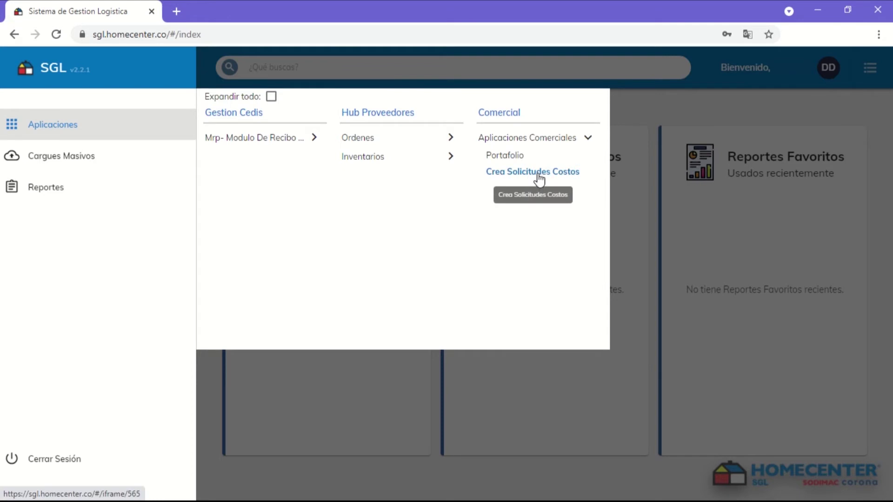
click(539, 176)
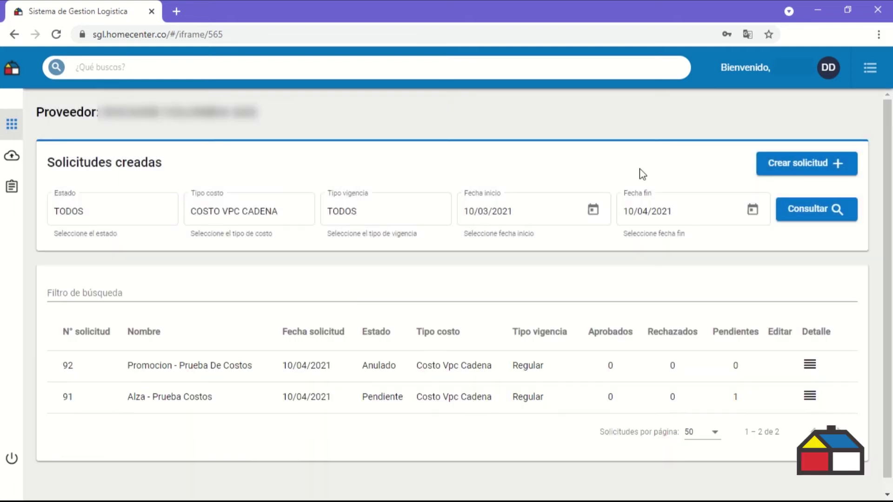
Step: Create a new request named "PROMOCION - PRUEBA COSTOS" and set its cost type to Costo Vpc Cadena
click(808, 172)
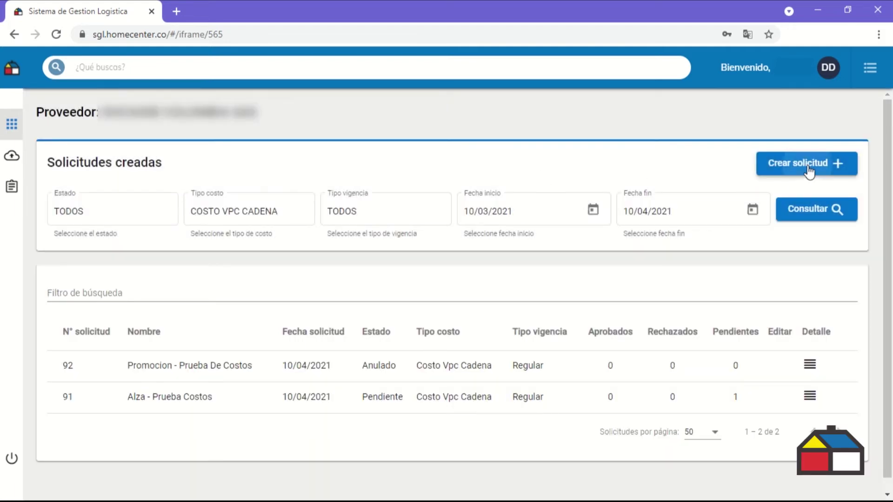
click(441, 203)
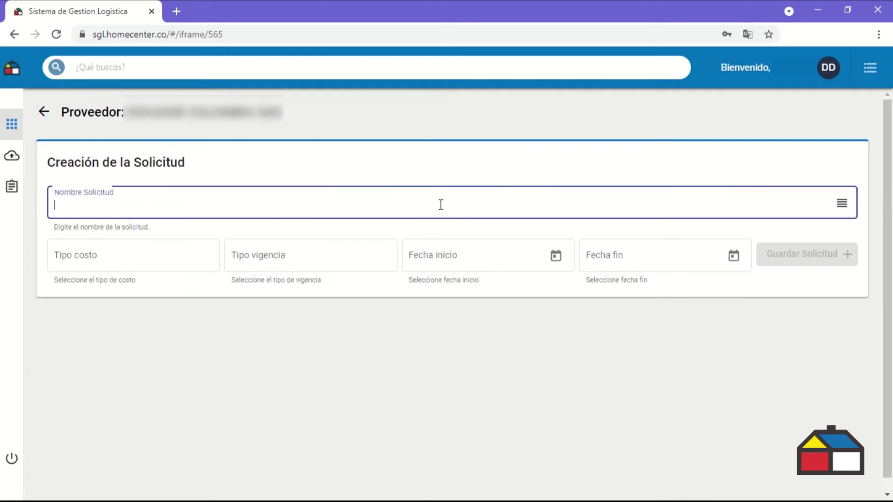
text(PR)
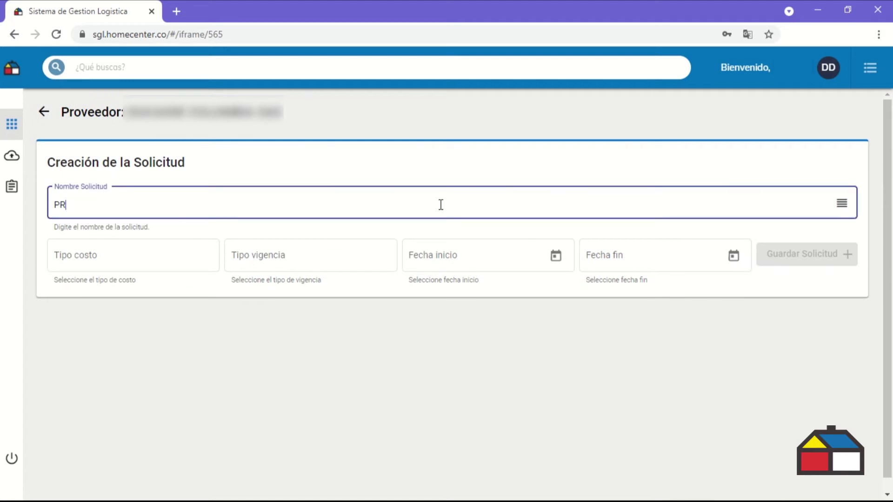
text(OMOCION - PRUEBA COSTOS)
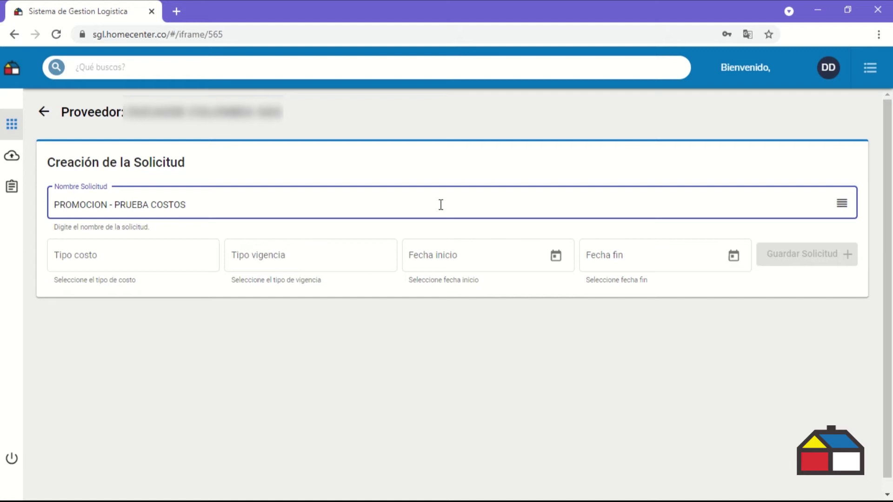
click(155, 261)
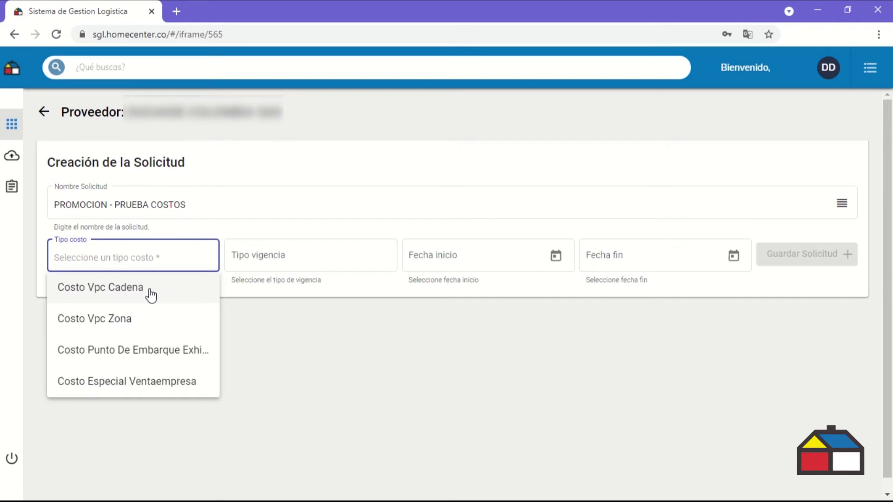
click(151, 296)
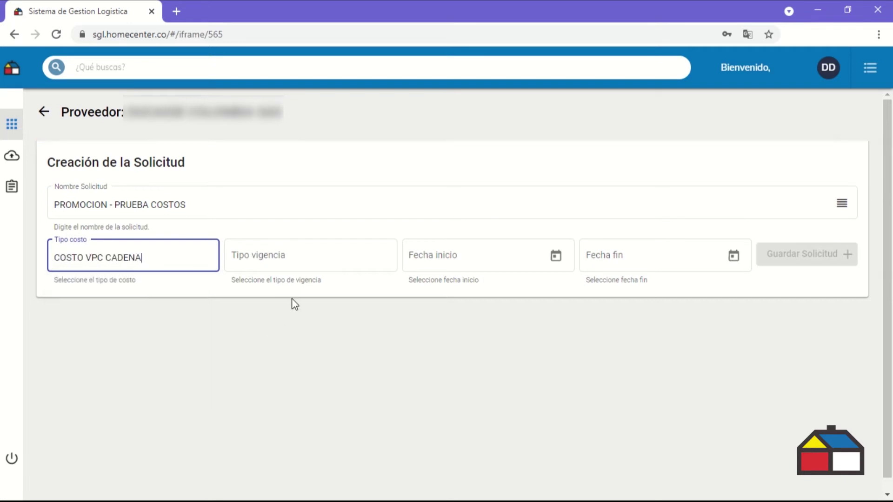
Step: Set the validity type to Promocional, the start date to 13/04/2021 and the end date to 11/05/2021, and save the request
click(298, 255)
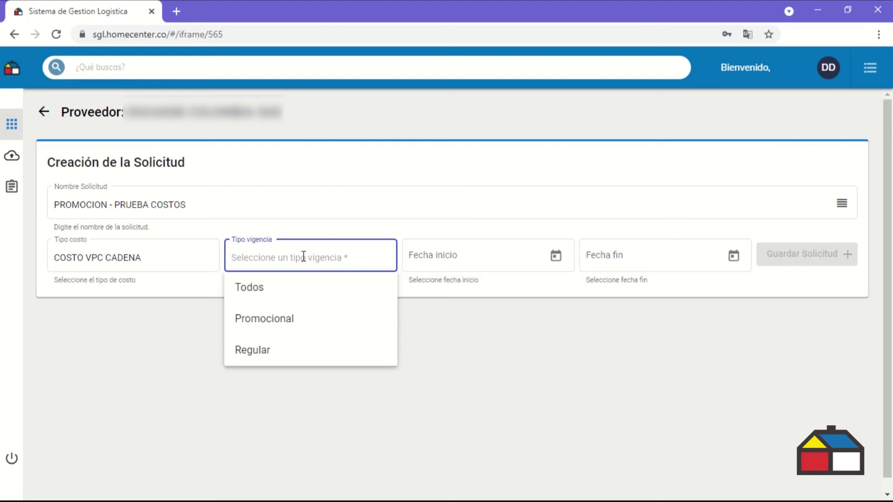
click(296, 324)
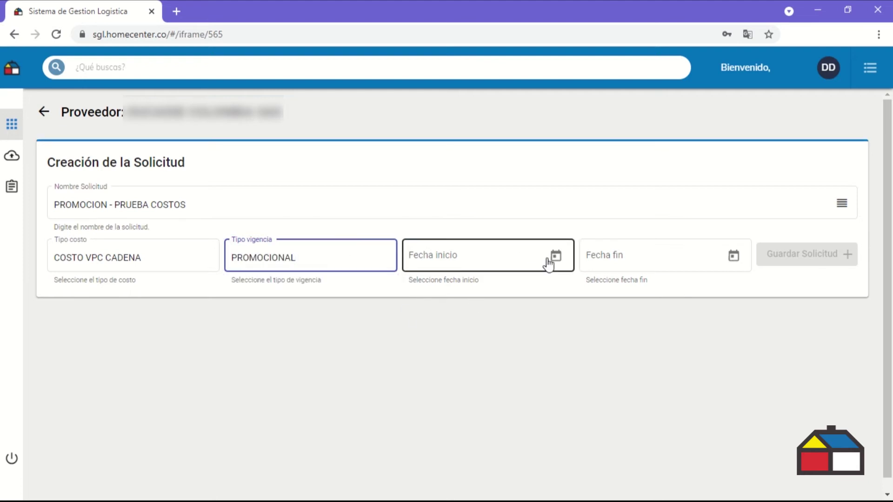
click(548, 258)
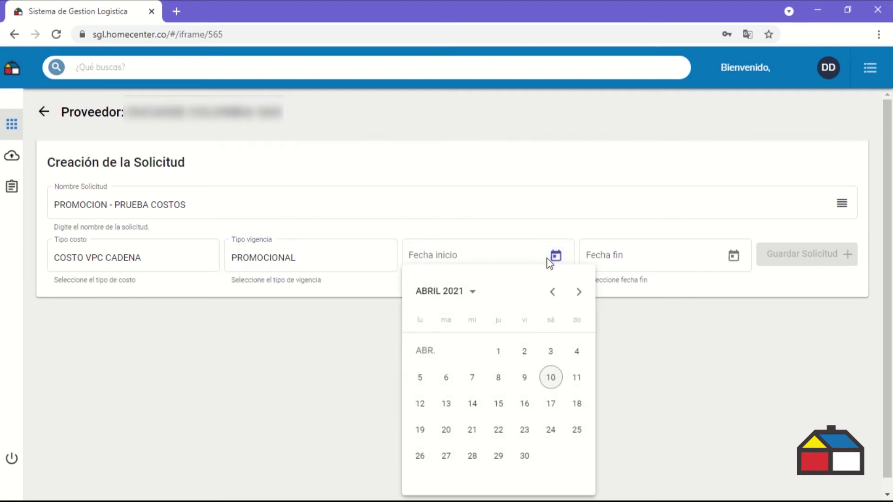
click(446, 404)
click(734, 257)
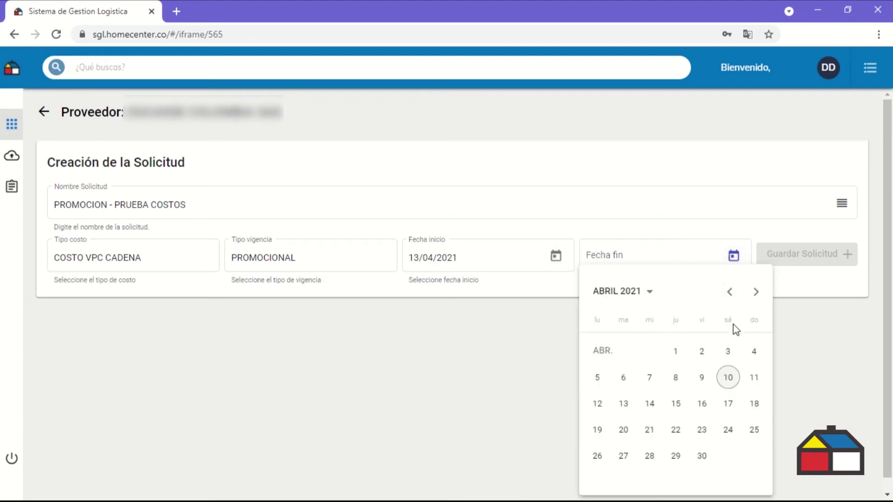
click(756, 292)
click(623, 403)
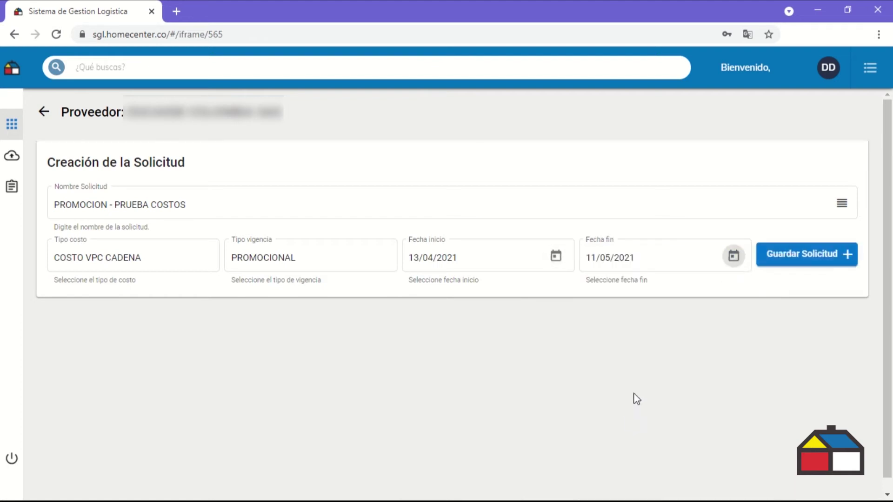
click(807, 251)
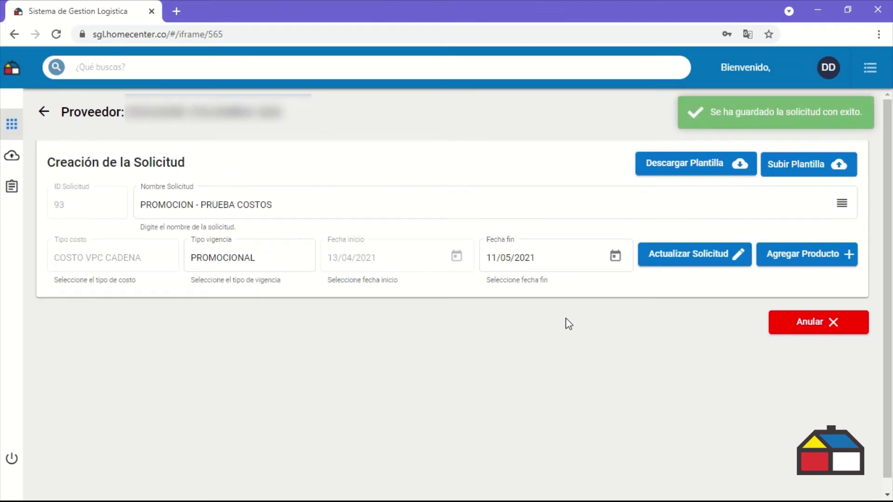
Step: Download the request's template, fill in cost and PVP in Excel for SKUs 405054, 405057, 405058, 405063 and 405056, and save the file
click(712, 166)
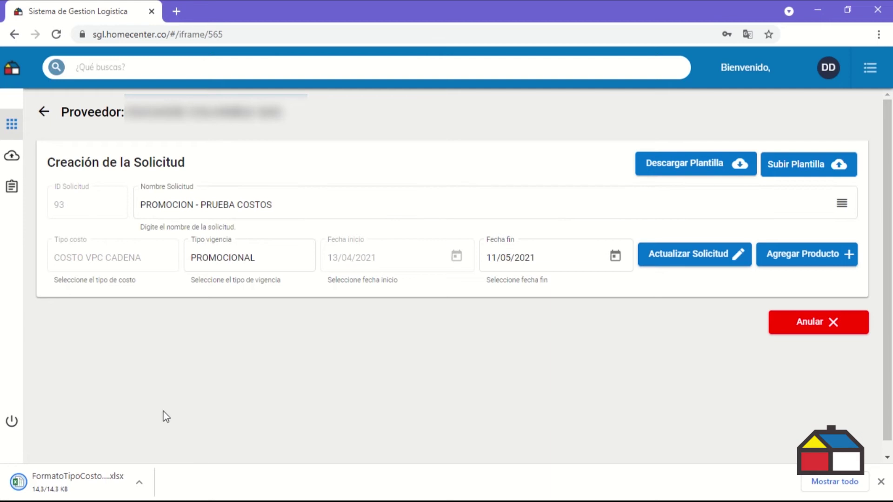
click(92, 482)
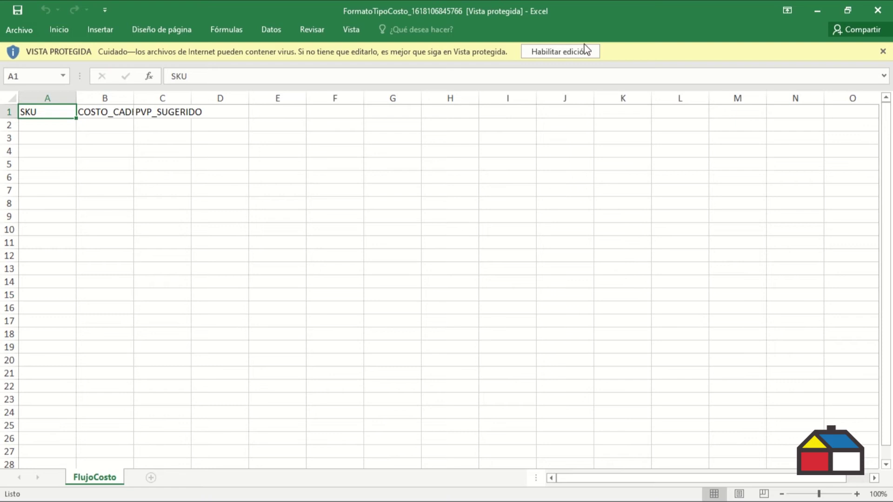
click(563, 52)
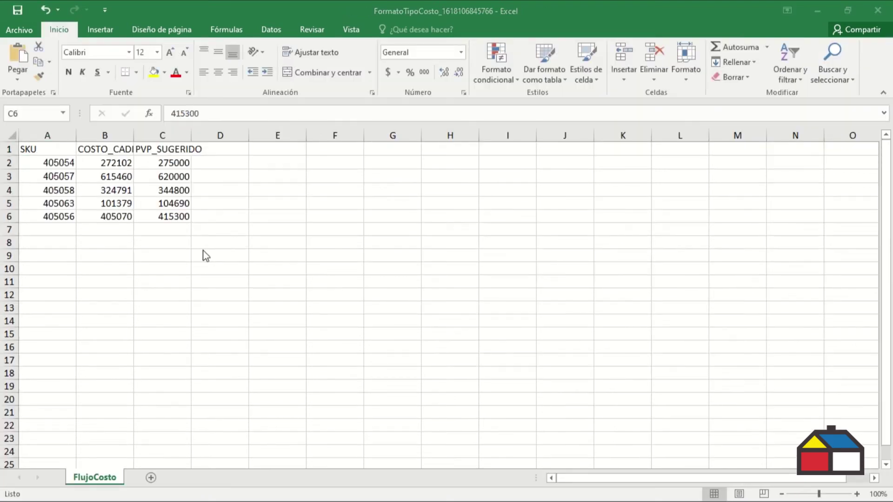
click(19, 11)
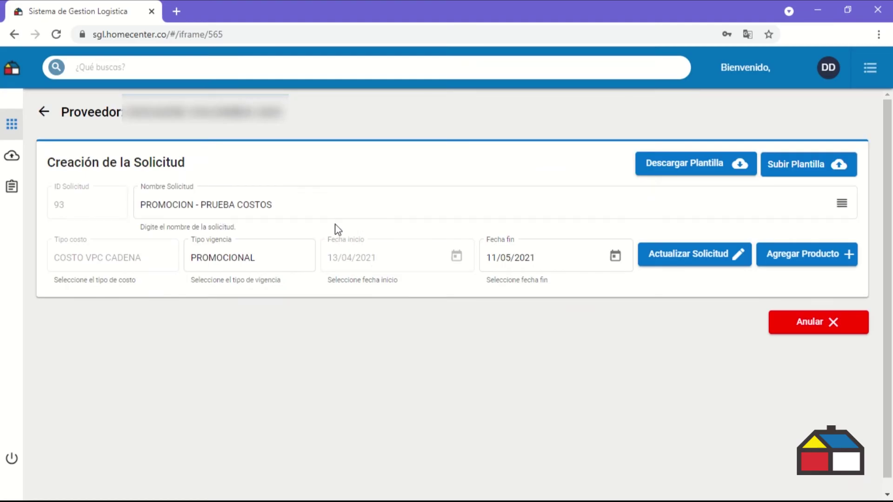
click(804, 164)
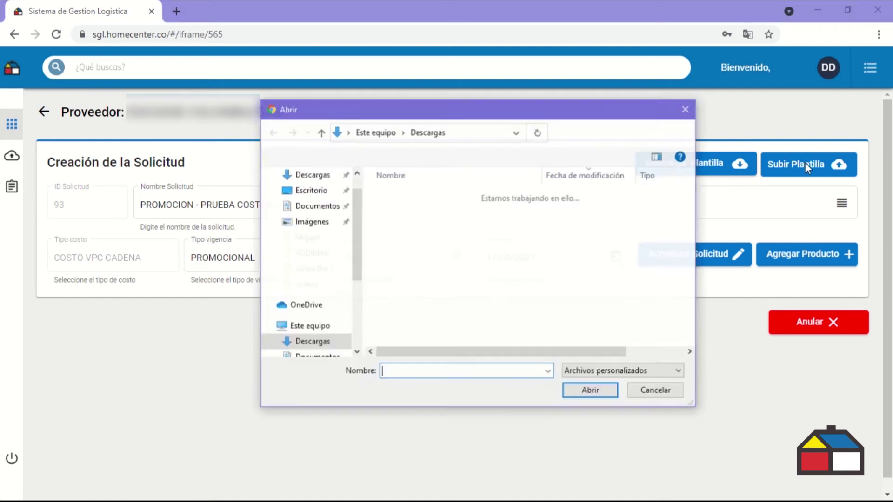
click(459, 215)
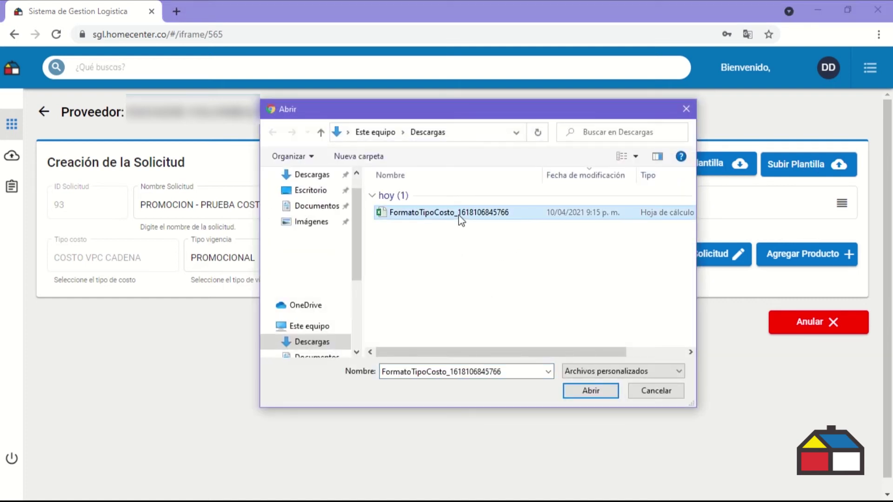
click(591, 391)
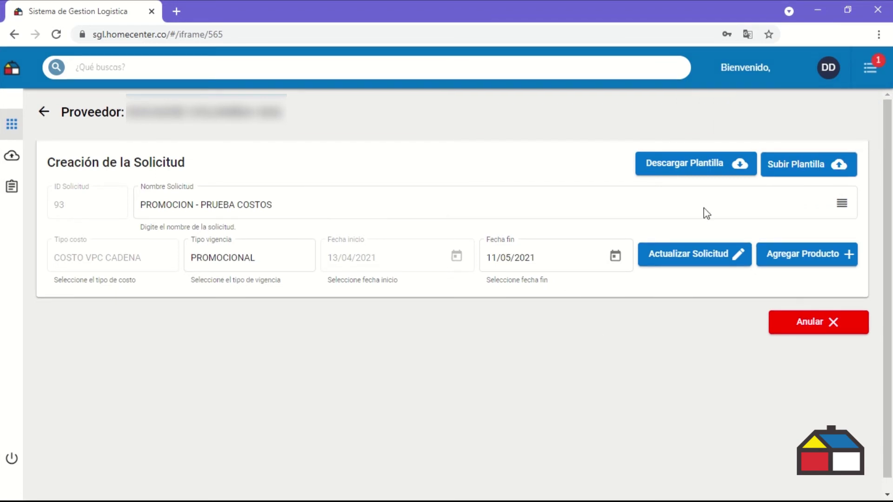
Step: Check the processing status of the most recent Cm Costos Proveedor Cadena bulk load in the notifications
click(869, 68)
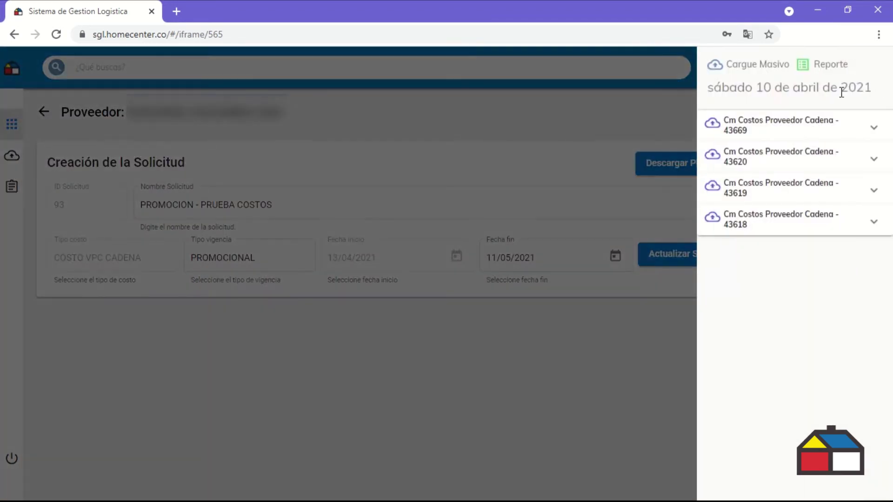
click(779, 132)
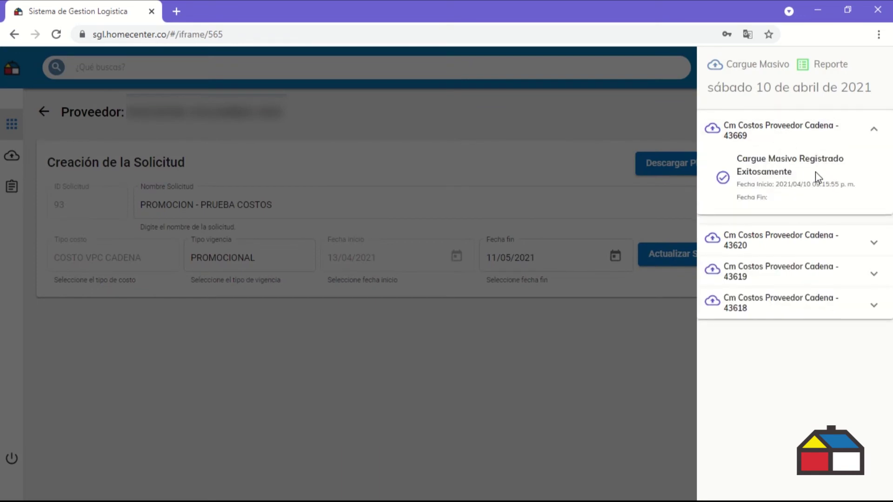
click(577, 126)
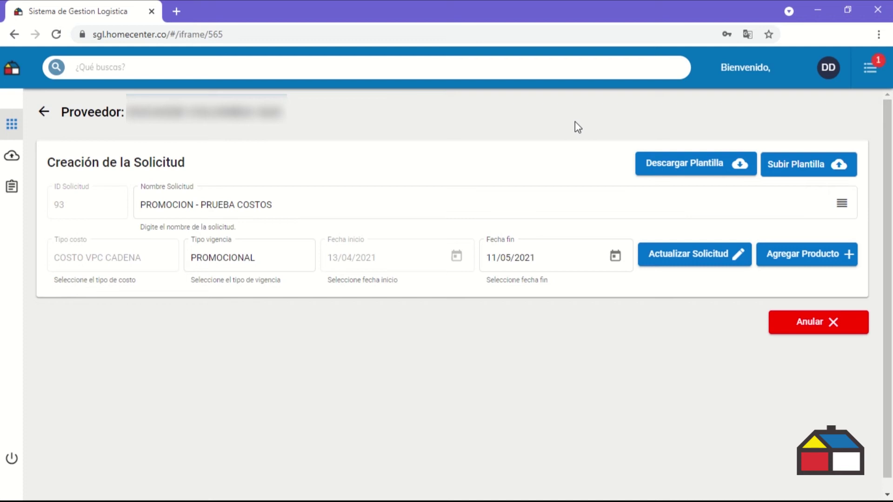
click(870, 68)
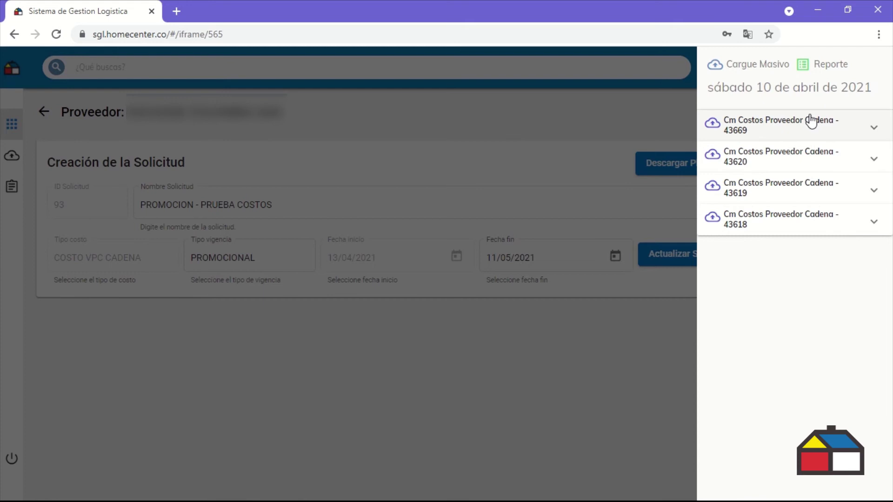
click(809, 121)
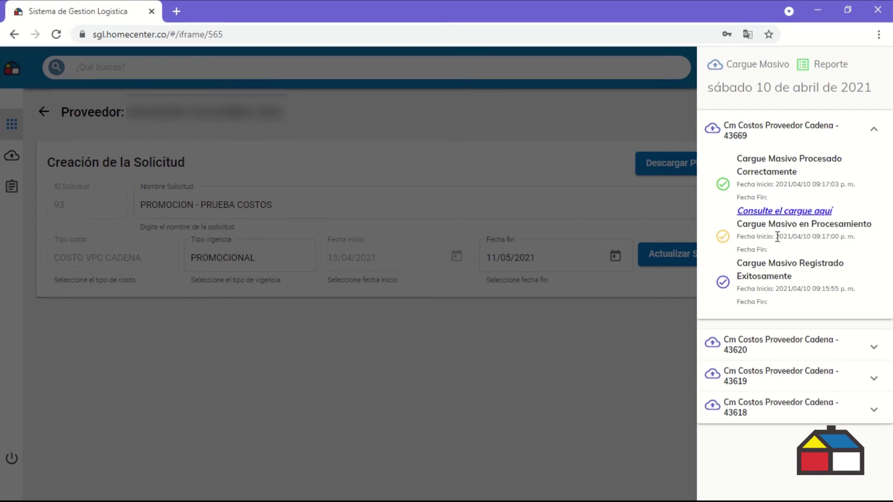
click(487, 106)
Step: Reload the page, reopen the Promocion - Prueba Costos request for editing and finalize it
click(56, 33)
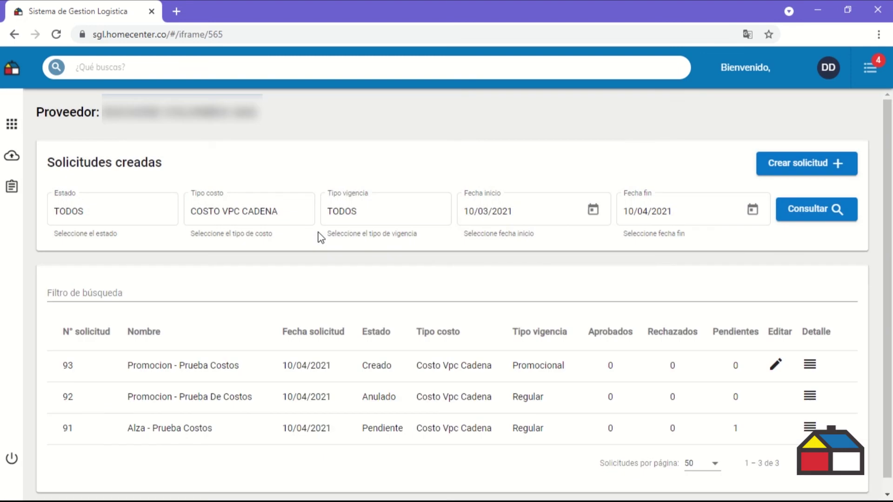
click(775, 365)
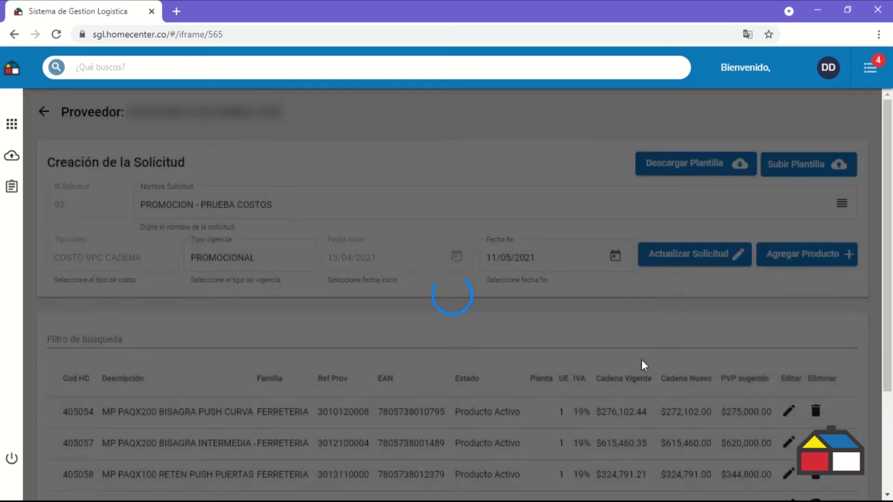
scroll(643, 365, down, 3)
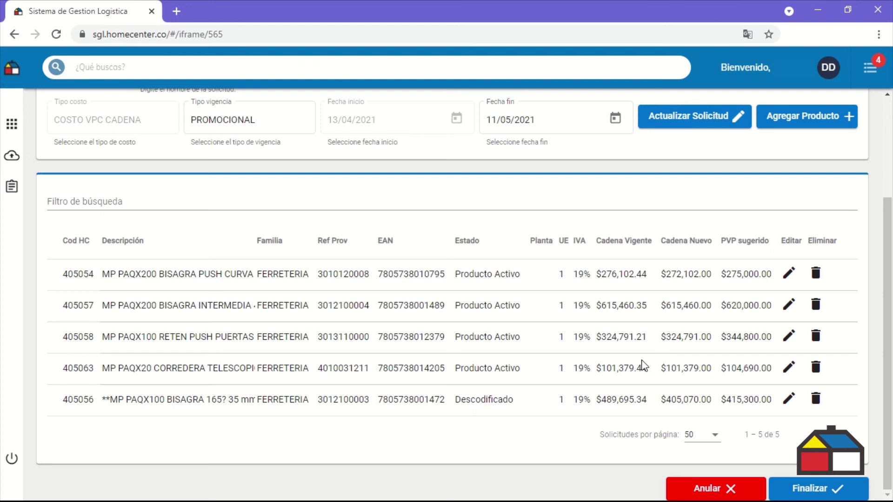
click(816, 492)
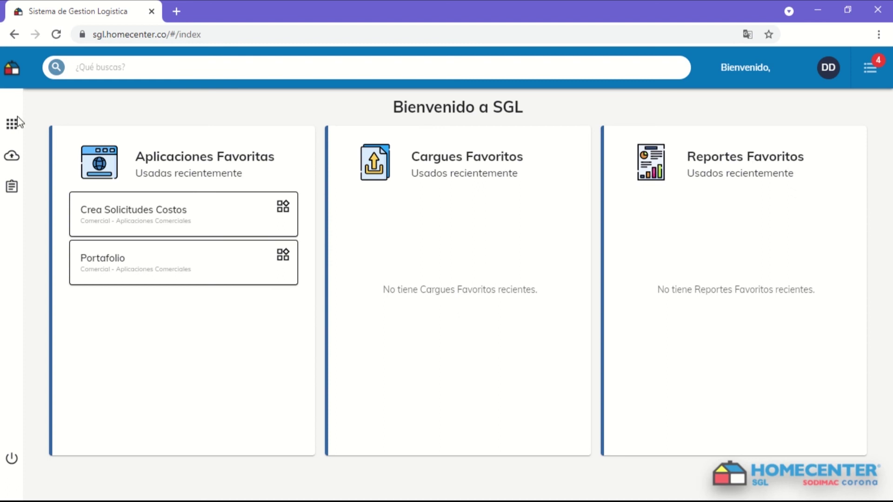
Step: Open the detail of the Promocion - Prueba Costos request in Crea Solicitudes Costos and expand product 405054's cost breakdown
click(13, 126)
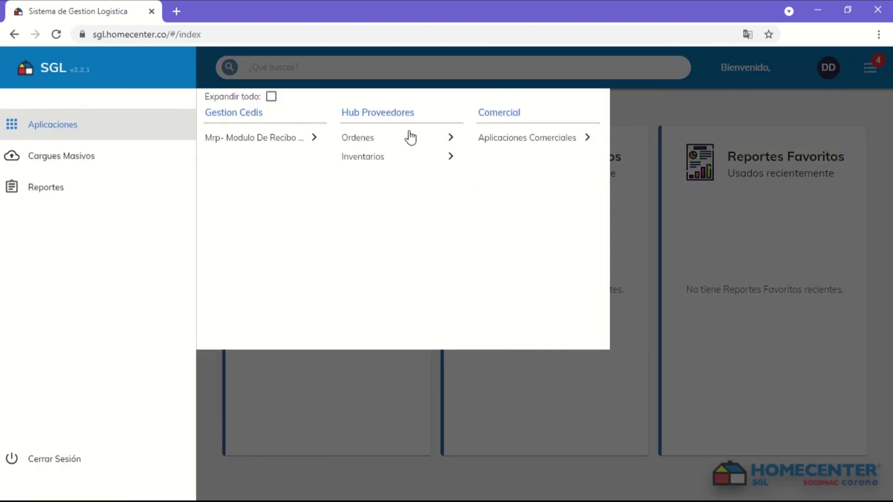
click(511, 140)
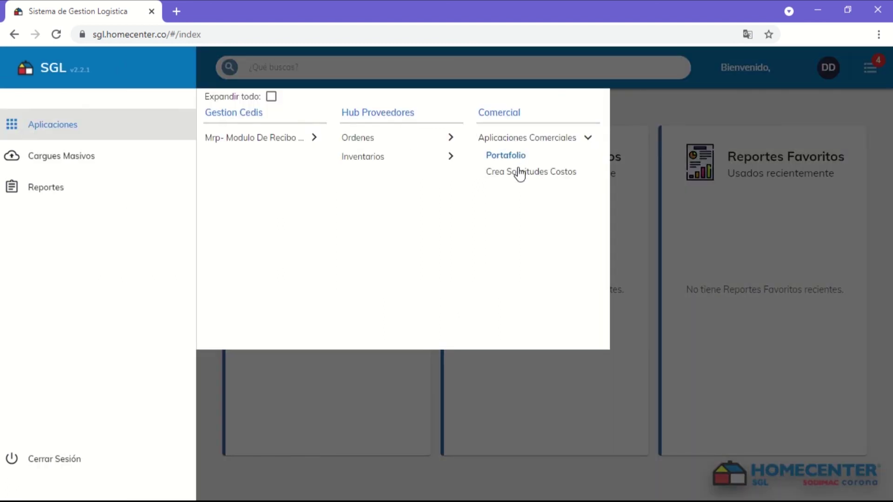
click(522, 176)
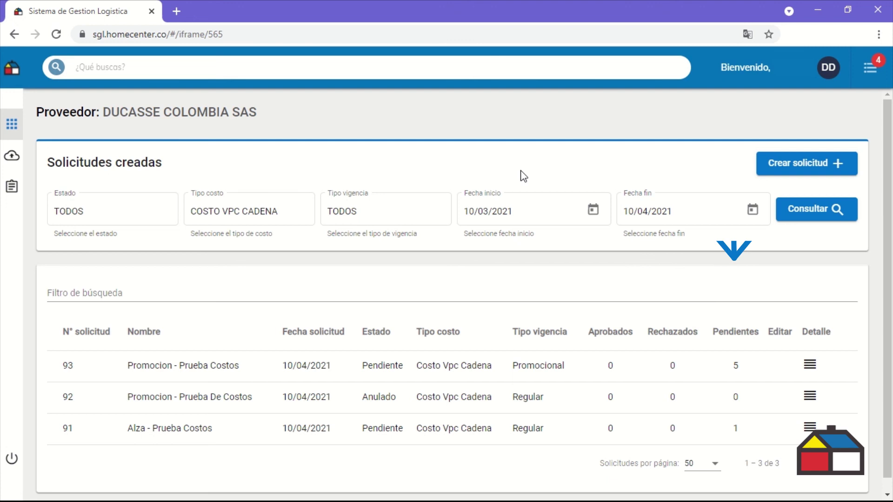
click(811, 367)
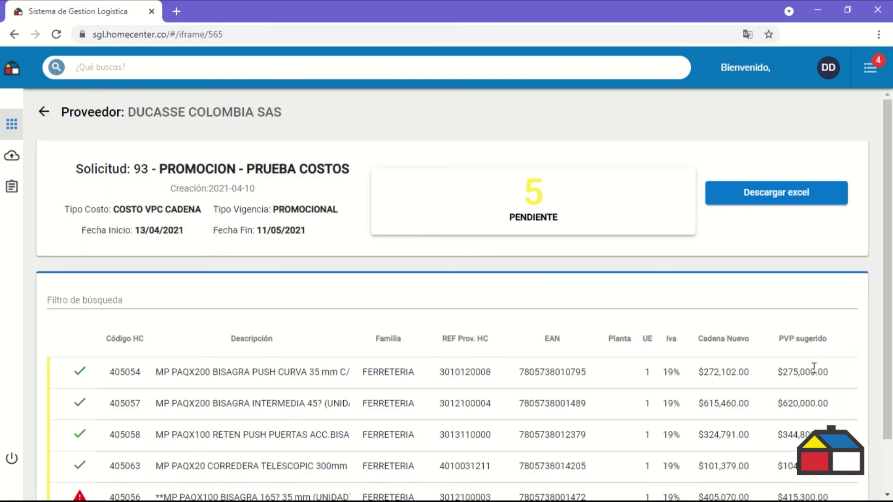
scroll(790, 339, down, 2)
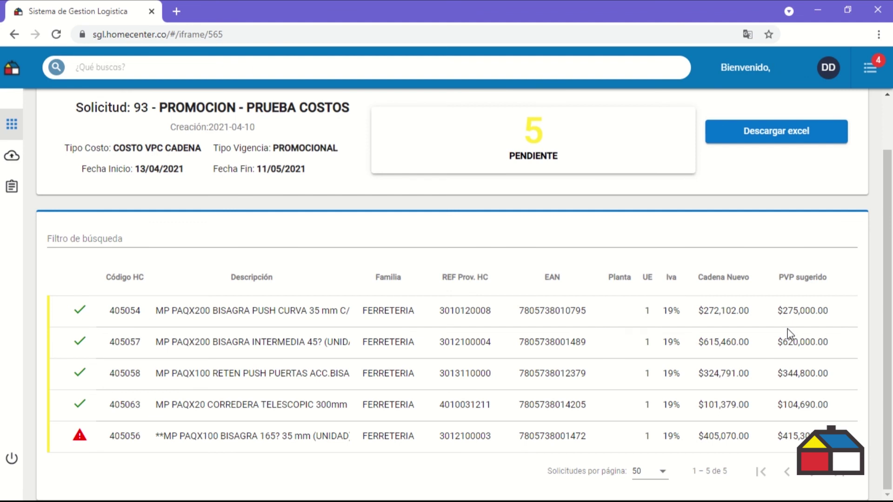
click(318, 310)
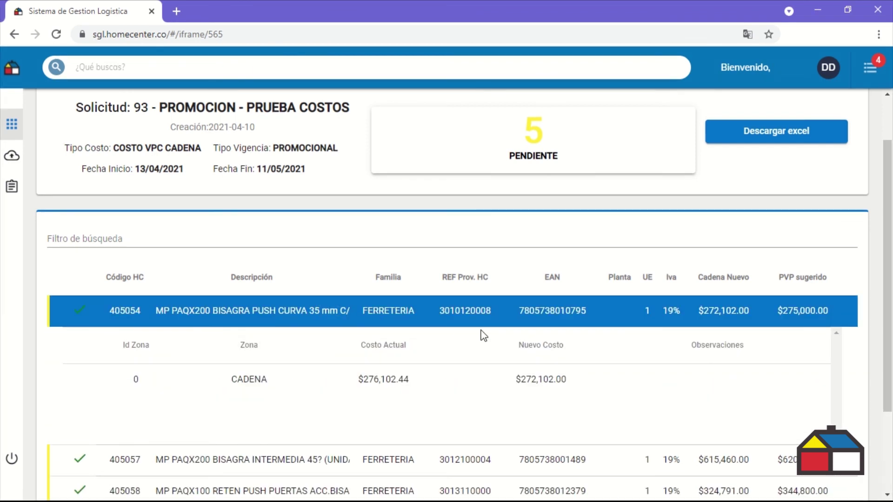